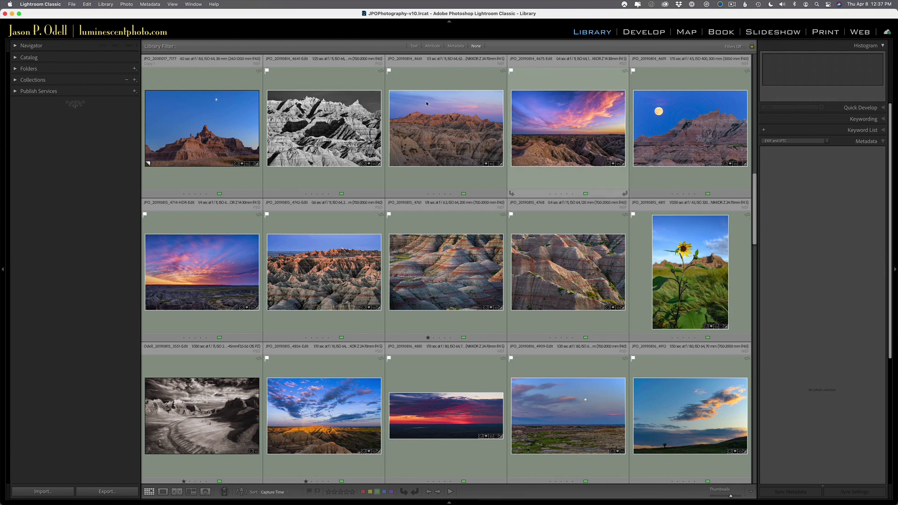
Scroll the grid down, then back up to the October 2018 Badlands thumbnails.
scroll(589, 204, "down", 3)
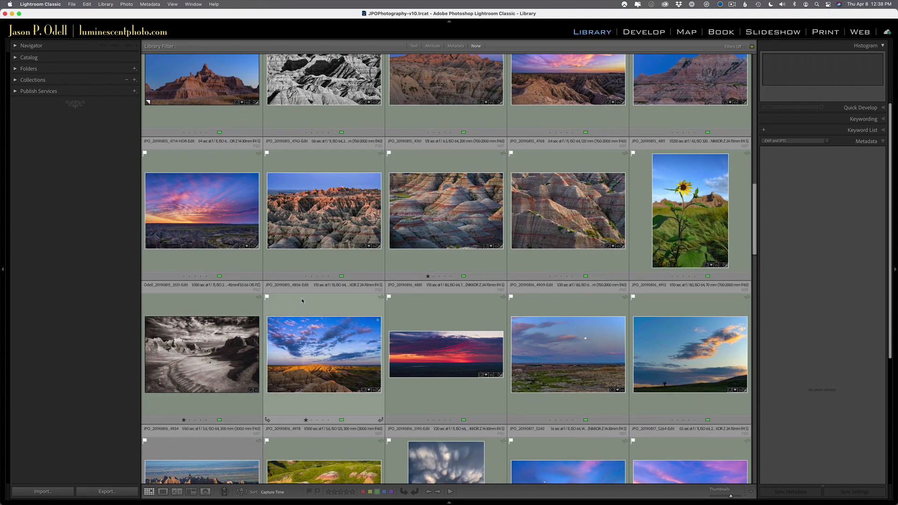
scroll(321, 298, "down", 3)
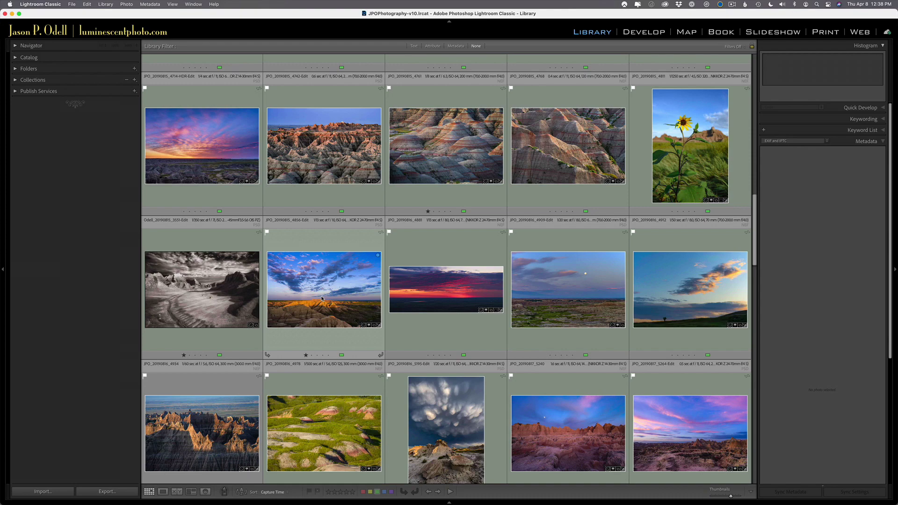
scroll(321, 298, "down", 4)
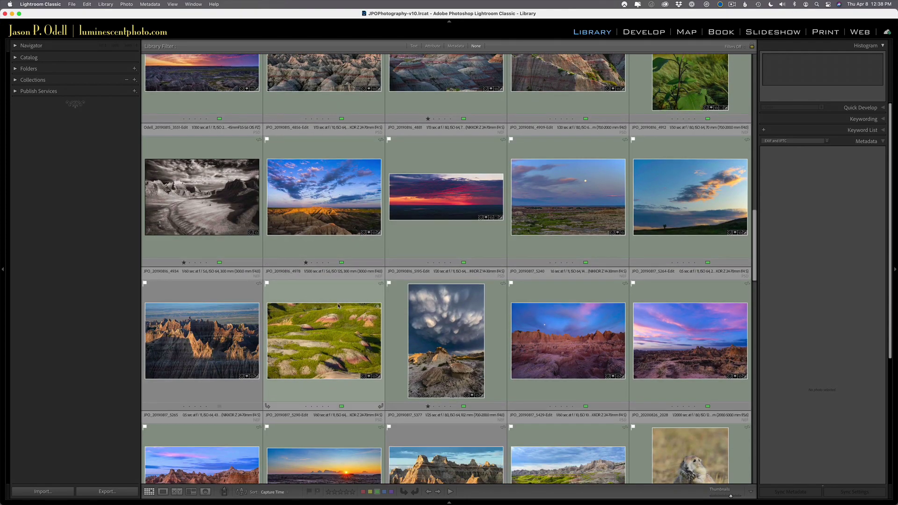
scroll(338, 306, "up", 1)
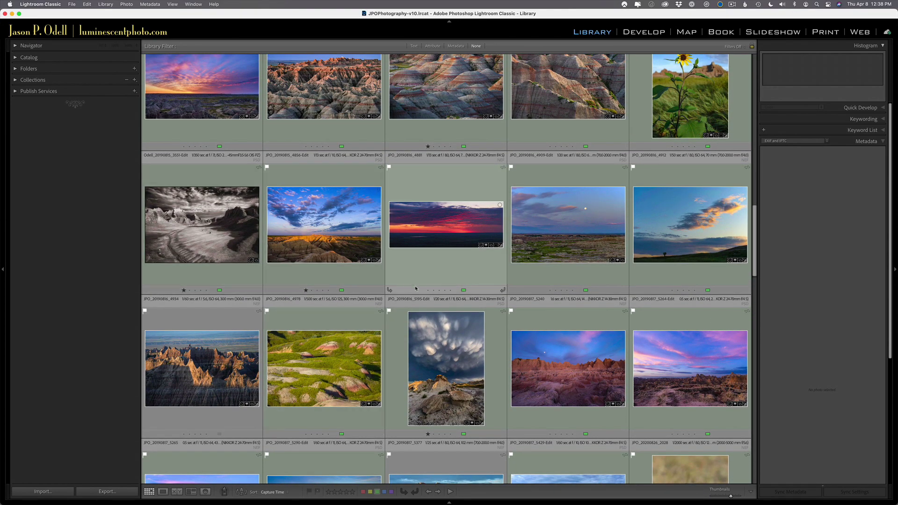
scroll(330, 272, "up", 15)
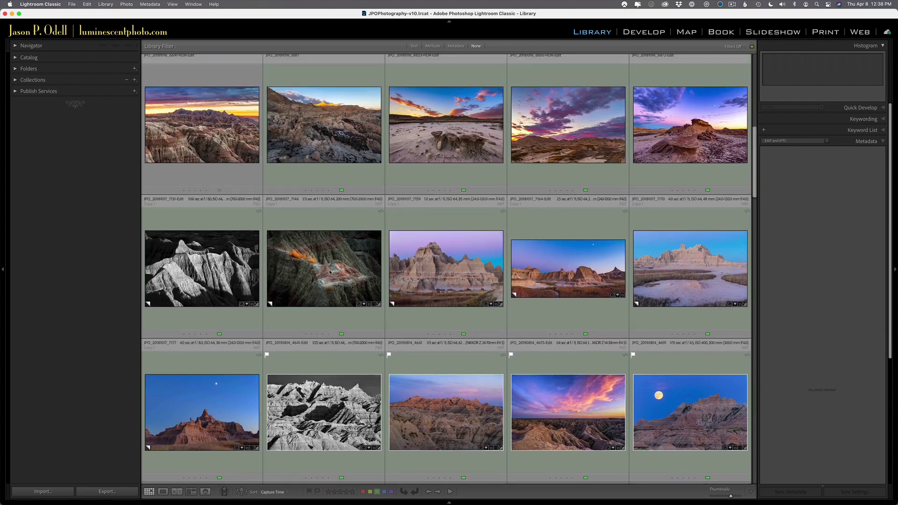
scroll(330, 272, "up", 2)
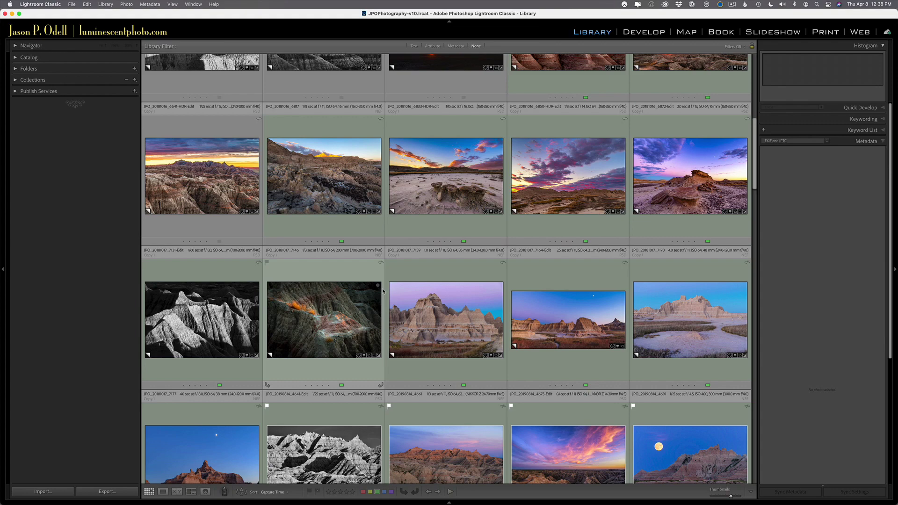
scroll(382, 290, "up", 15)
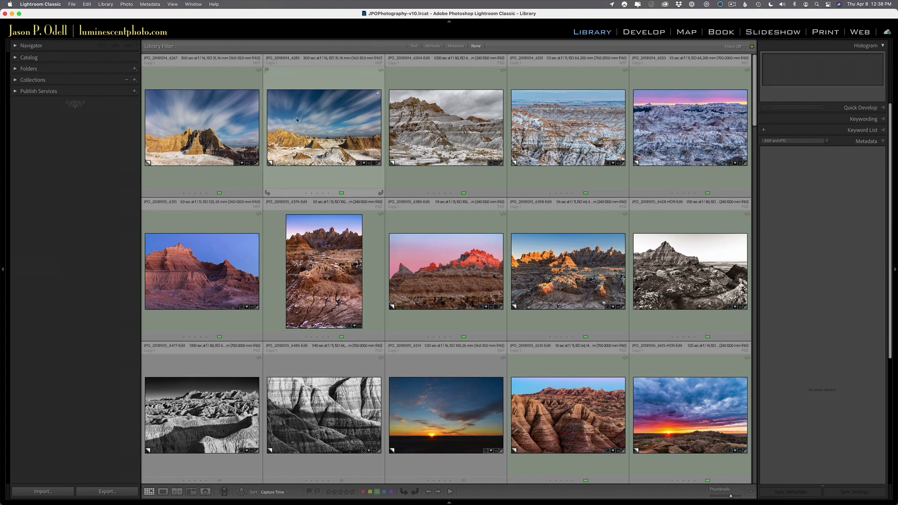
Hide the left panel and show the Metadata filter bar with its Date column.
left_click(7, 269)
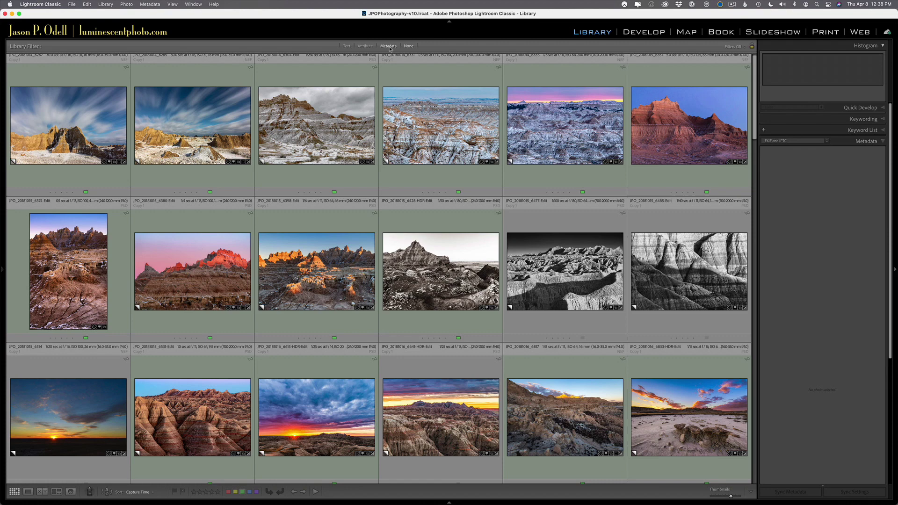
left_click(388, 47)
left_click(87, 104)
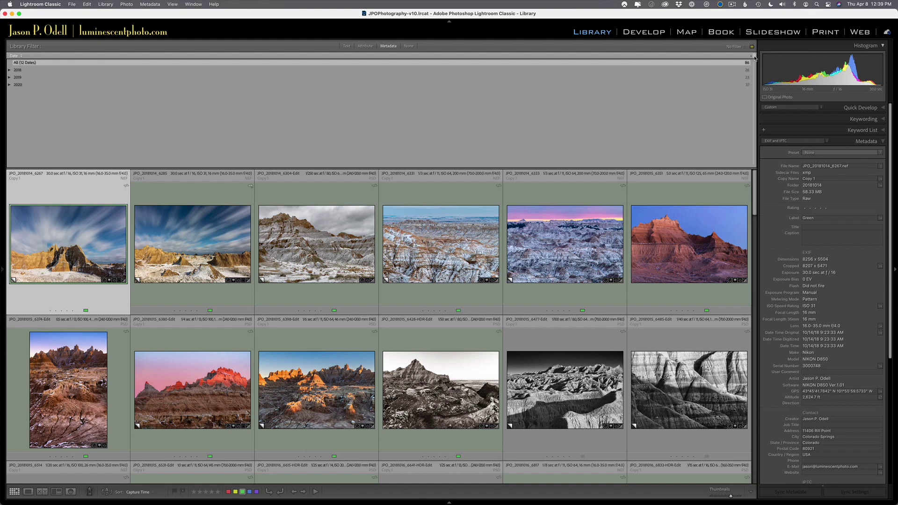
Add a second metadata filter column set to Focal Length beside Date.
left_click(754, 57)
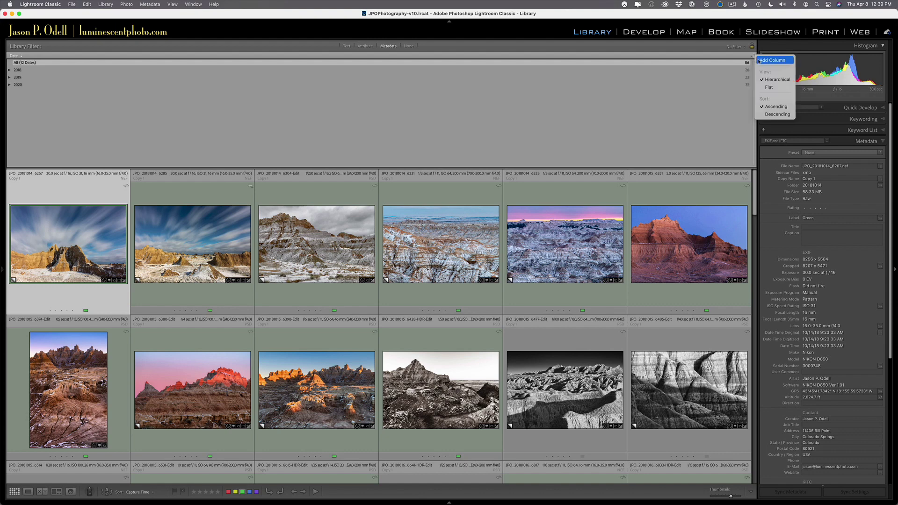
left_click(763, 61)
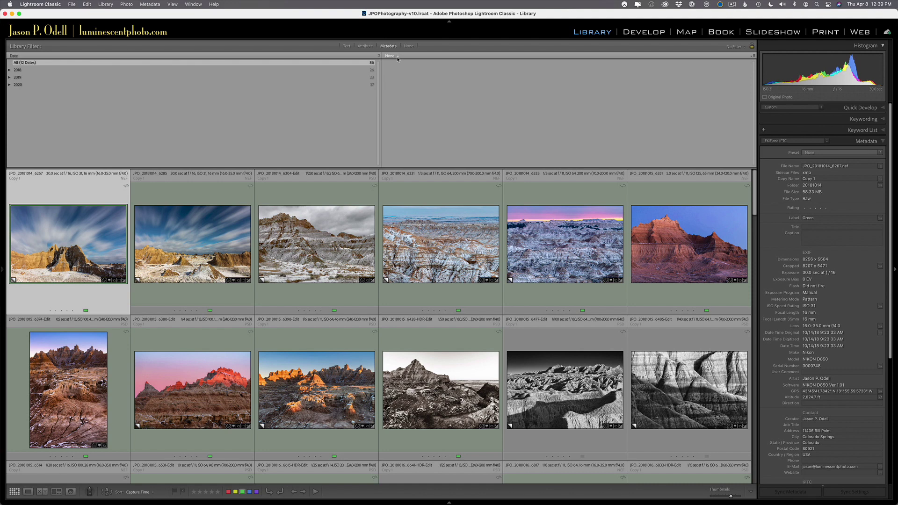
left_click(398, 56)
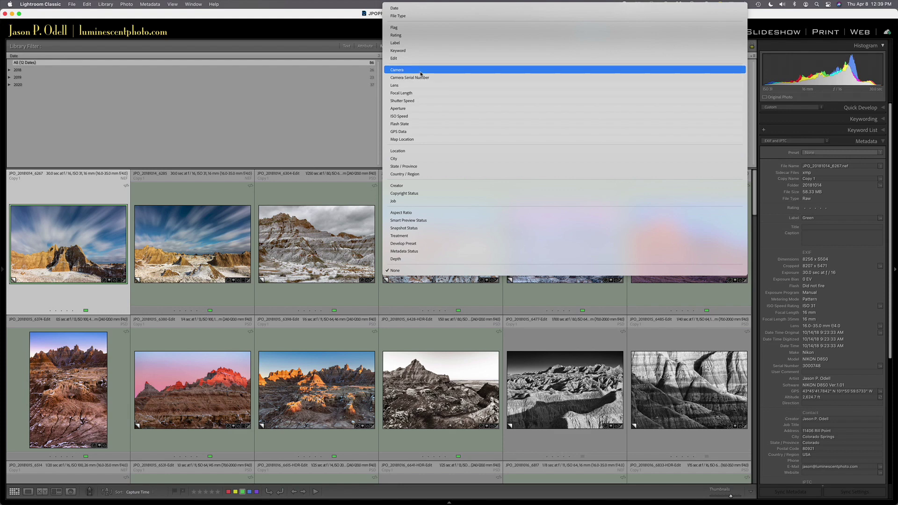
left_click(406, 96)
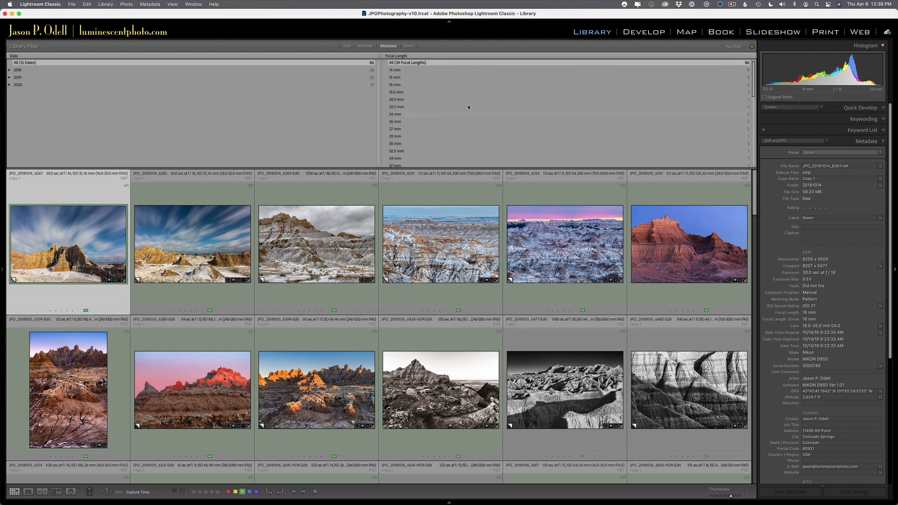
Select the 14 mm through 24 mm range in the Focal Length column.
scroll(487, 126, "down", 8)
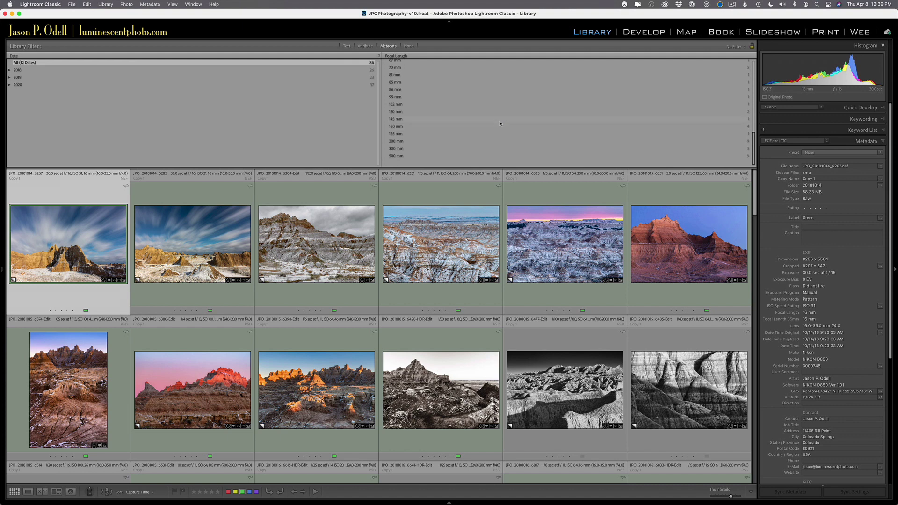
scroll(499, 123, "up", 8)
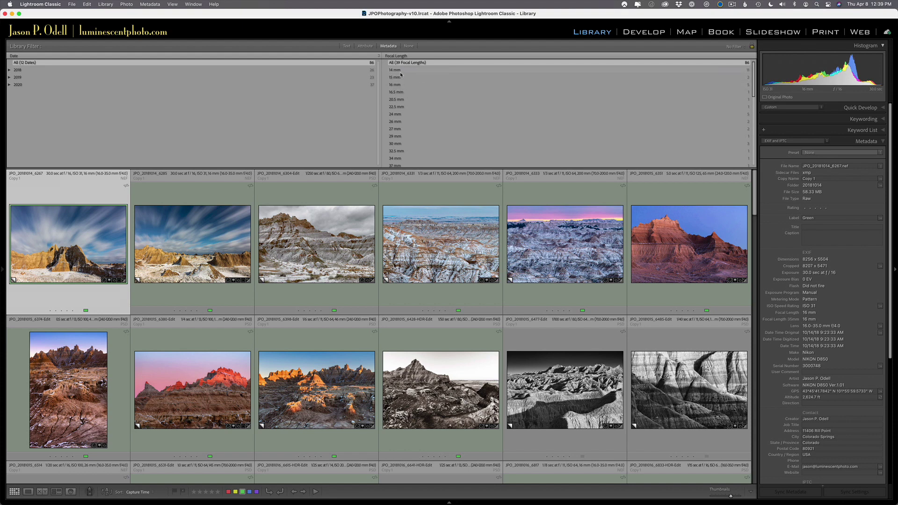
left_click(399, 115)
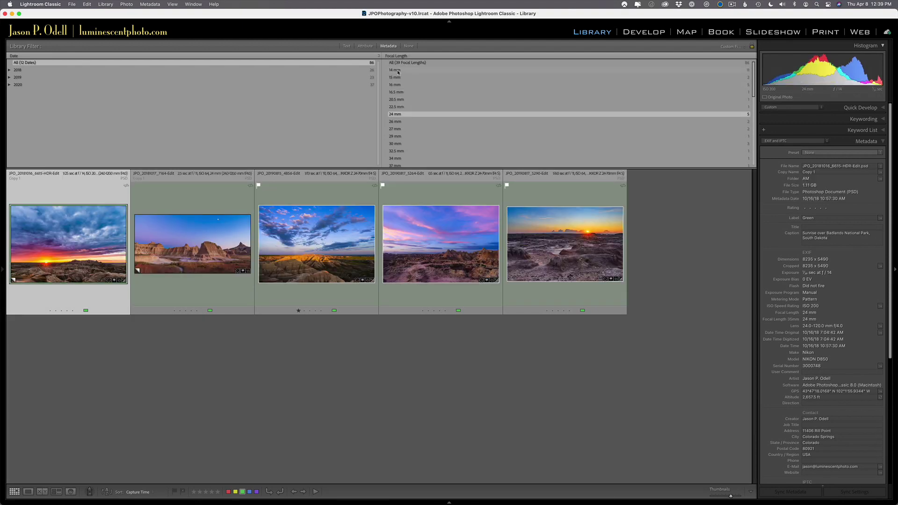
left_click(394, 72, "shift")
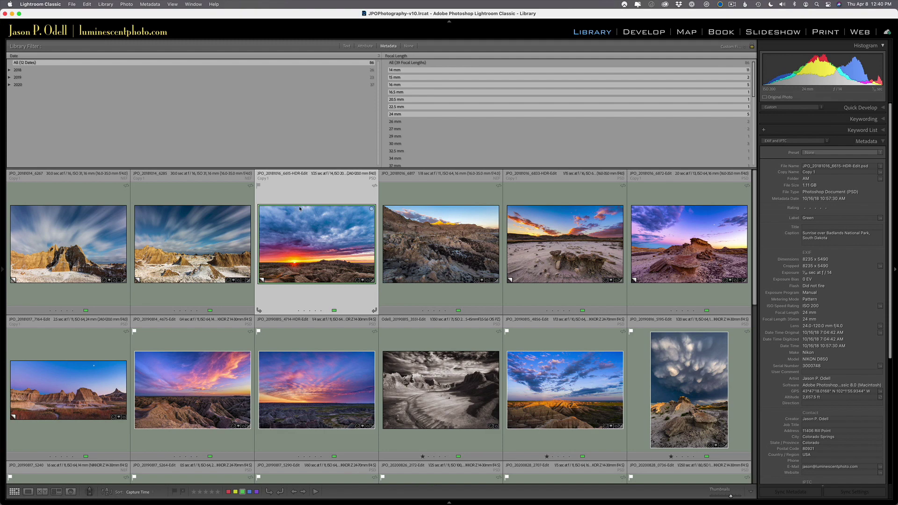
Show the Filmstrip panel below the filtered 26-photo grid.
scroll(449, 449, "down", 3)
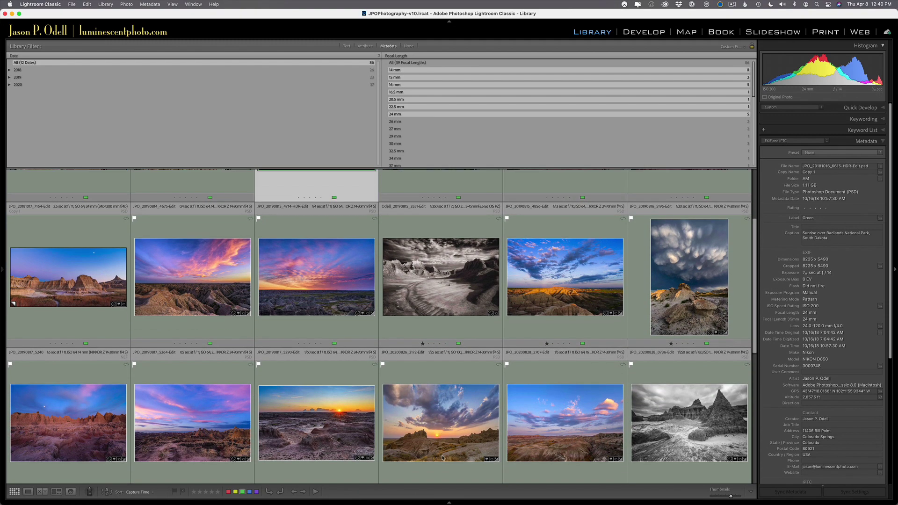
left_click(449, 502)
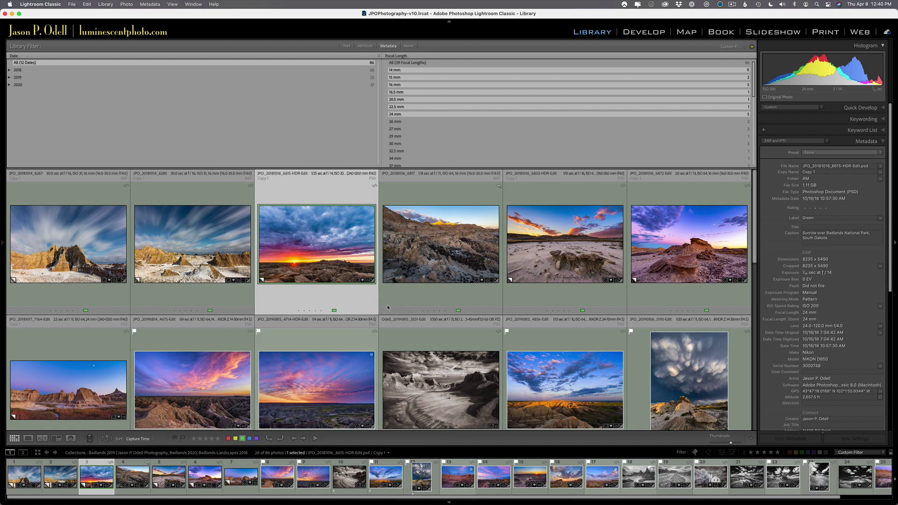
Select the 24 mm through 70 mm range in the Focal Length column.
left_click(419, 122)
scroll(421, 136, "down", 2)
scroll(420, 139, "up", 2)
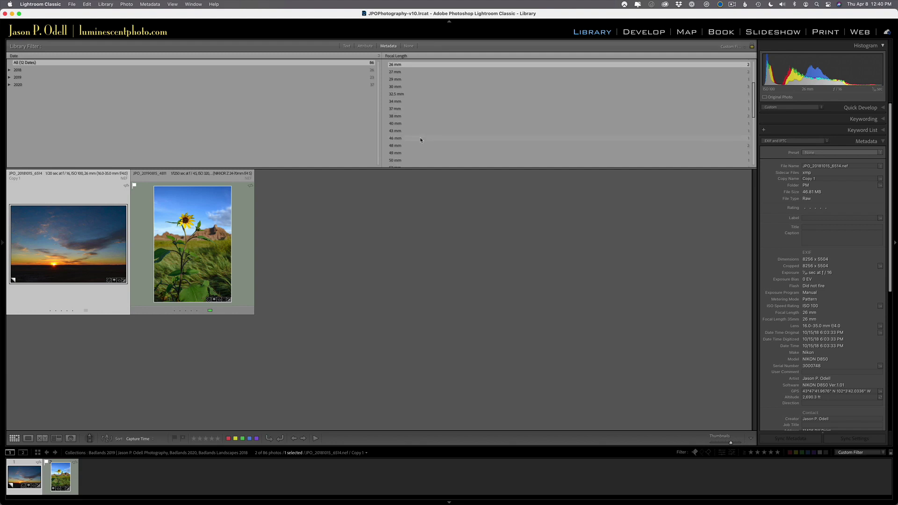
scroll(420, 140, "up", 1)
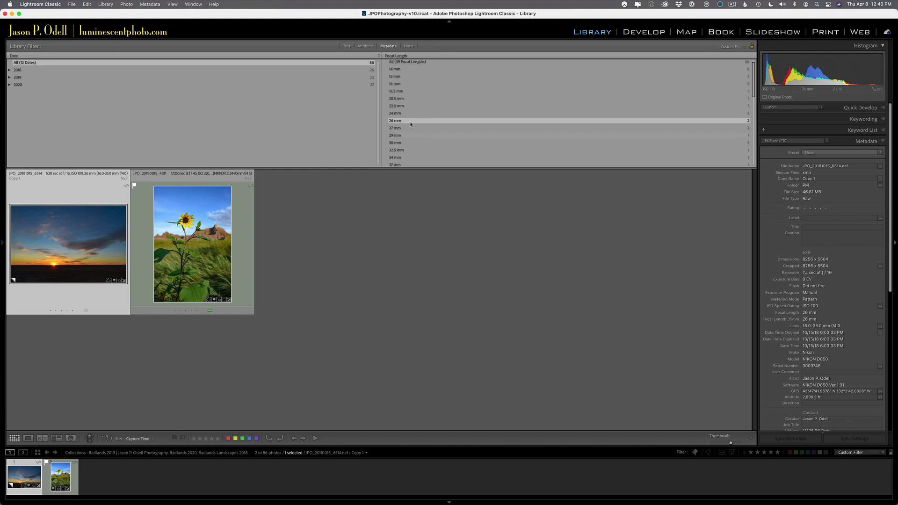
left_click(414, 114)
scroll(412, 126, "down", 6)
scroll(410, 129, "down", 3)
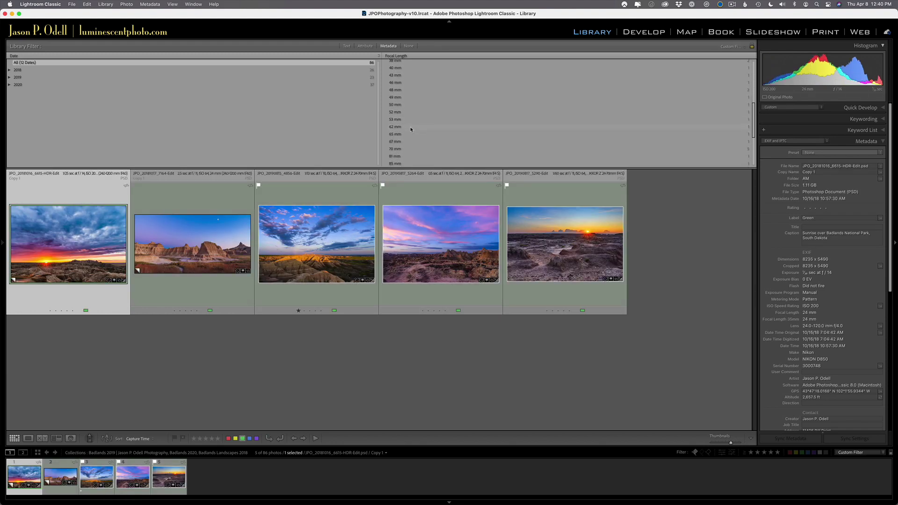
left_click(406, 143, "shift")
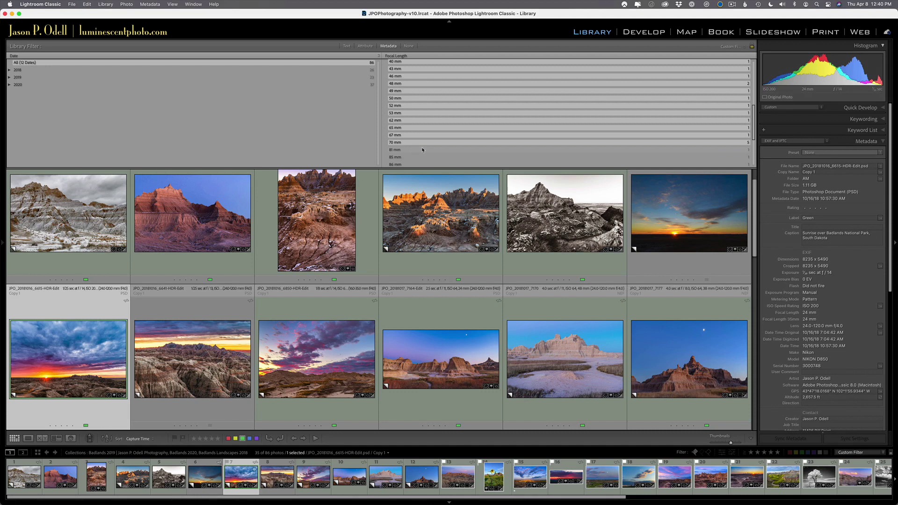
scroll(422, 149, "up", 5)
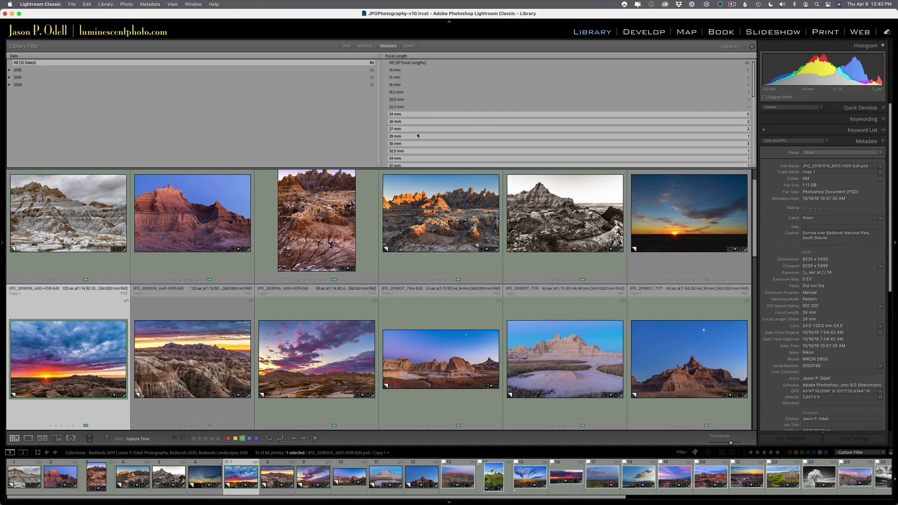
scroll(414, 136, "down", 5)
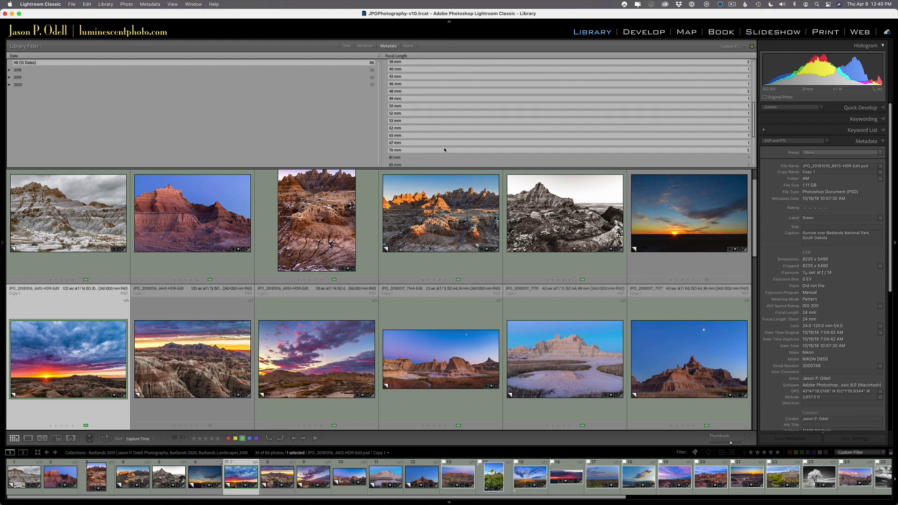
scroll(426, 164, "down", 4)
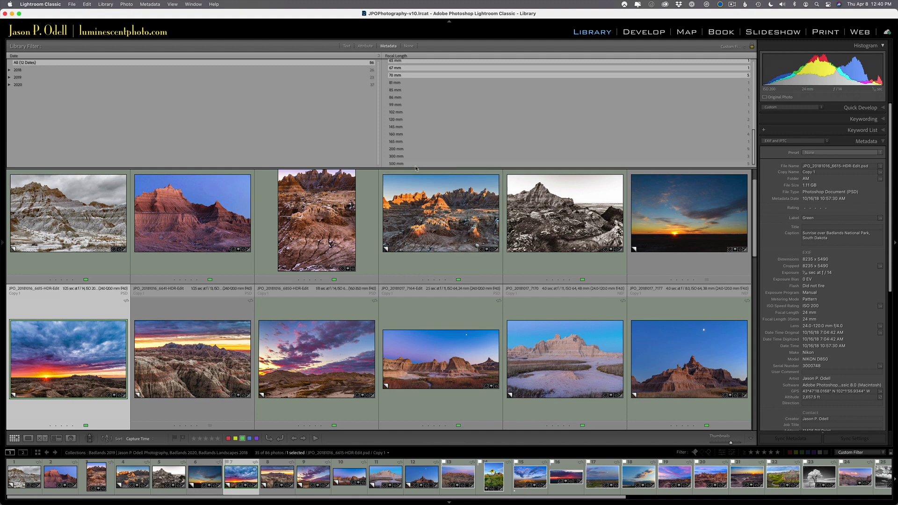
After trying 200 mm and 500 mm, filter the grid to the single 85 mm photo.
left_click(405, 150)
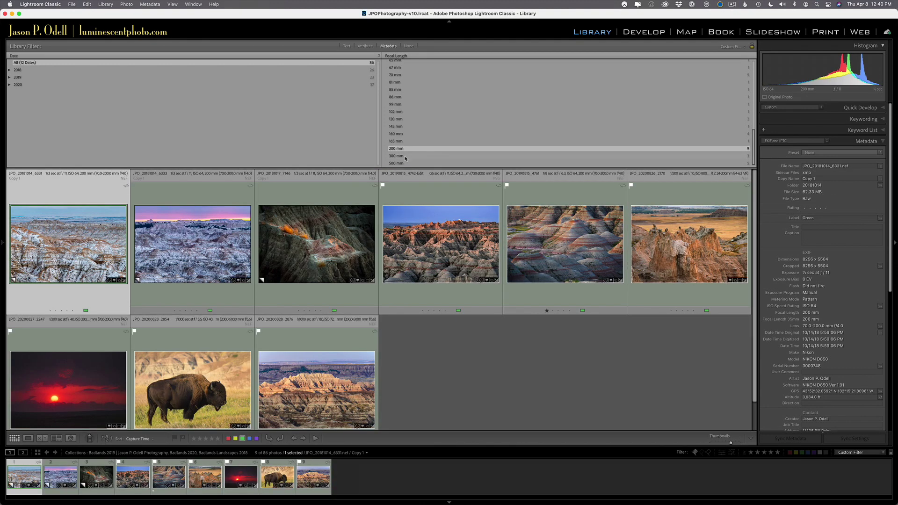
left_click(405, 164)
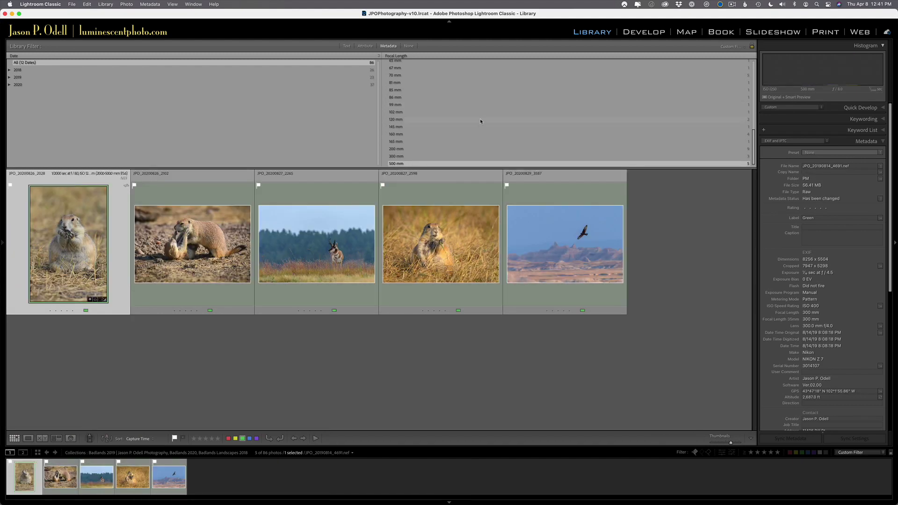
scroll(481, 120, "up", 3)
scroll(453, 78, "down", 2)
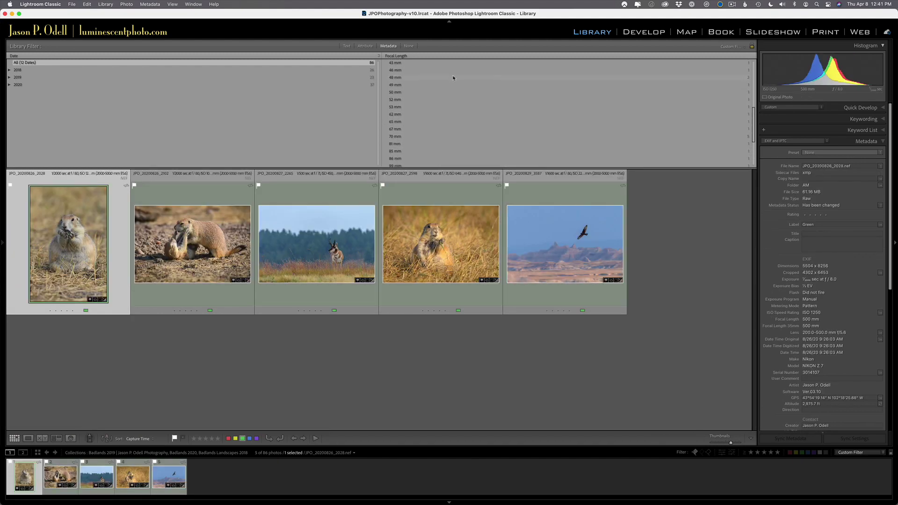
scroll(452, 86, "up", 6)
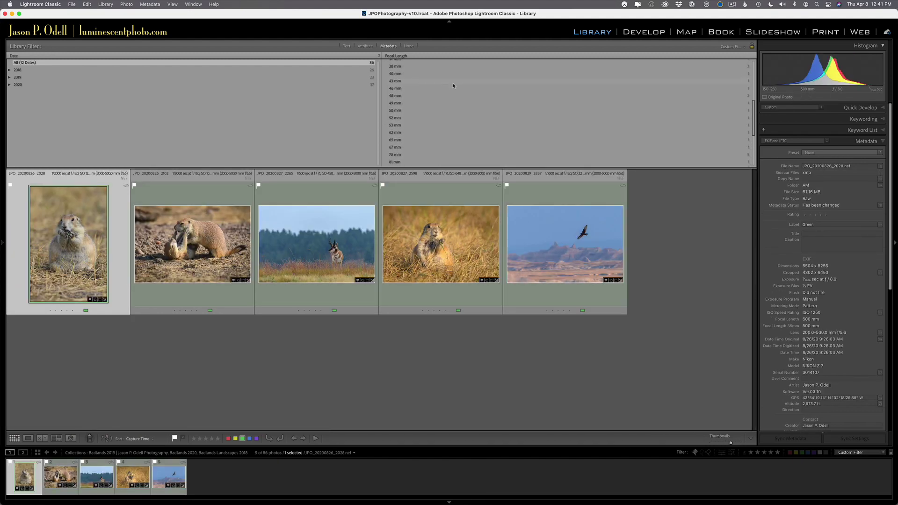
scroll(436, 103, "down", 2)
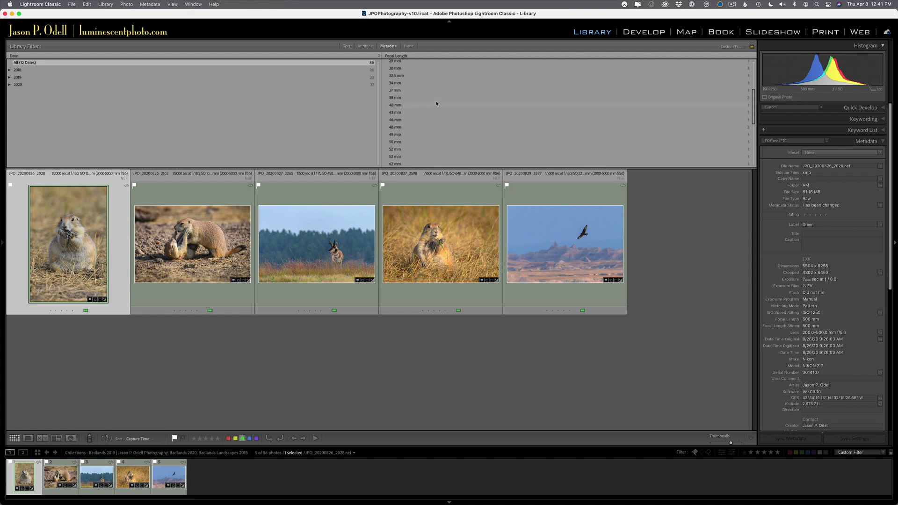
scroll(442, 123, "down", 4)
left_click(429, 129)
scroll(427, 130, "up", 8)
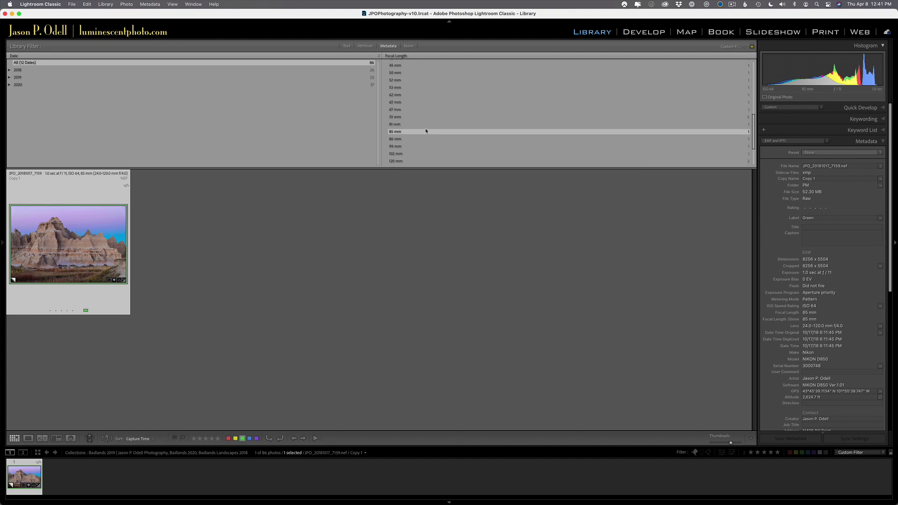